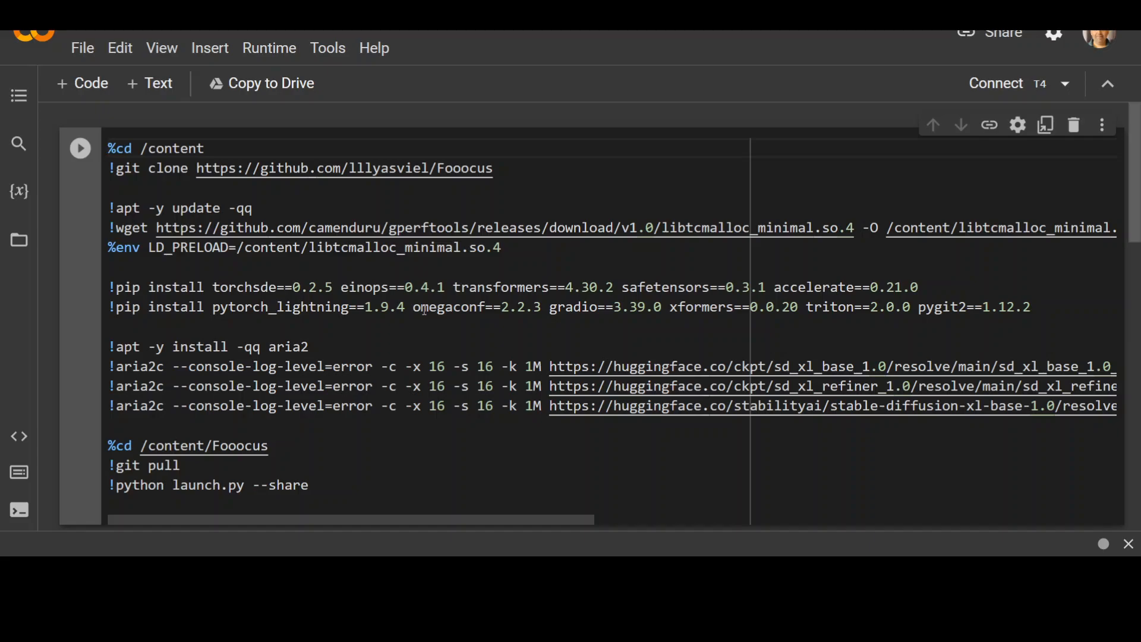
Step: Examine the notebook code's Fooocus repository clone commands and the final launch.py --share line
{"action": "left_click", "coordinate": [502, 170]}
{"action": "left_click_drag", "start_coordinate": [503, 170], "coordinate": [102, 150]}
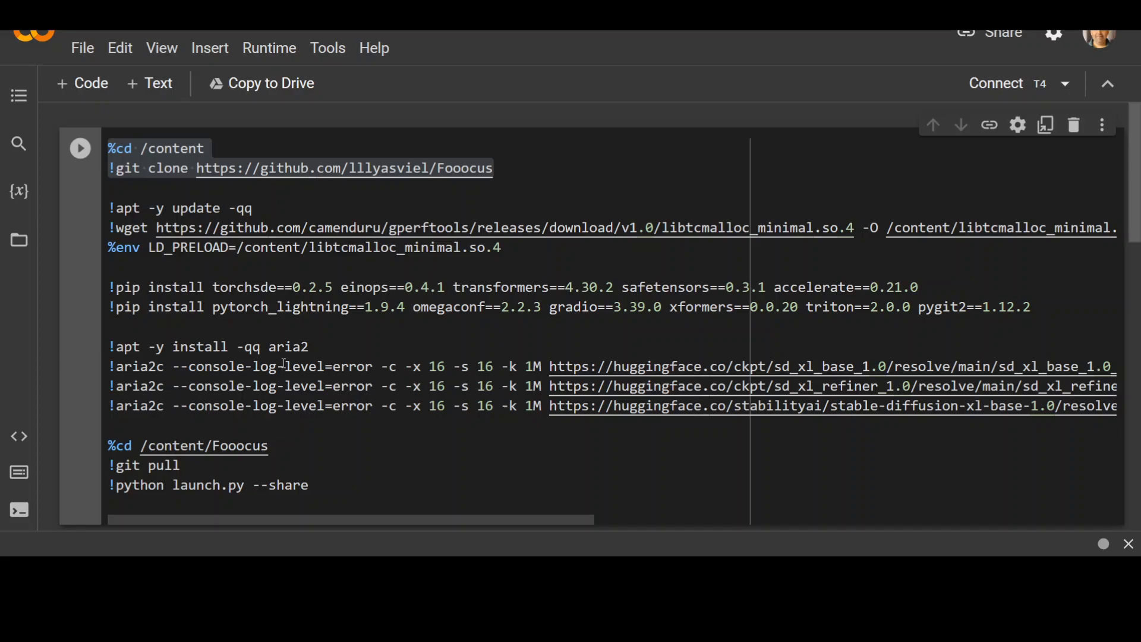
{"action": "scroll", "coordinate": [285, 364], "scroll_direction": "down", "scroll_amount": 3}
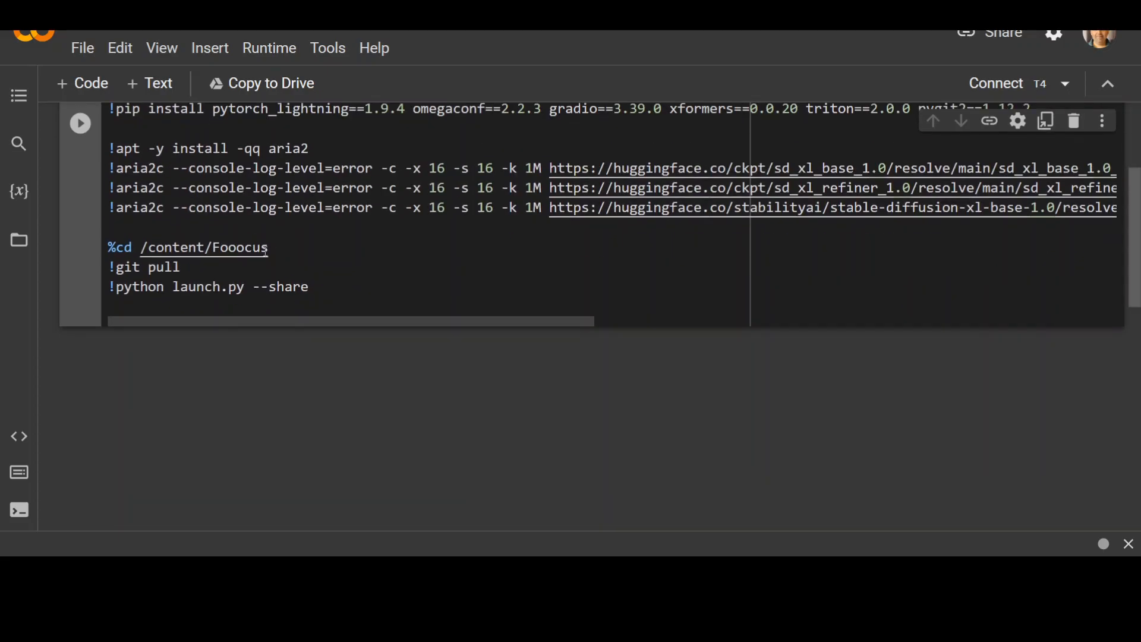
{"action": "left_click_drag", "start_coordinate": [172, 285], "coordinate": [333, 281]}
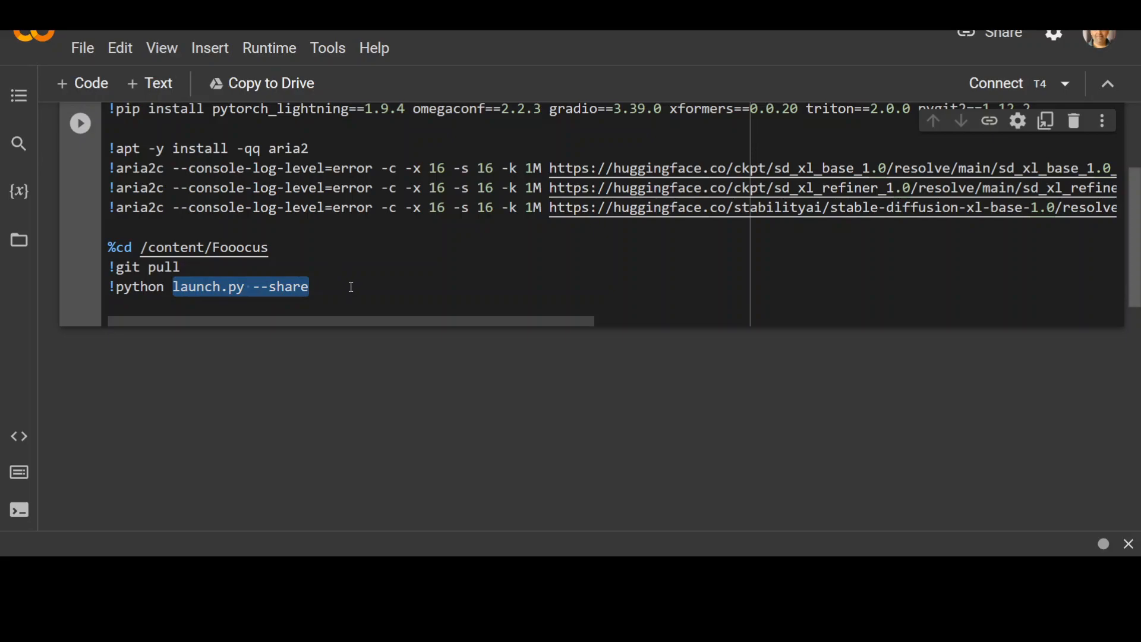
{"action": "left_click", "coordinate": [349, 287]}
{"action": "scroll", "coordinate": [652, 425], "scroll_direction": "up", "scroll_amount": 3}
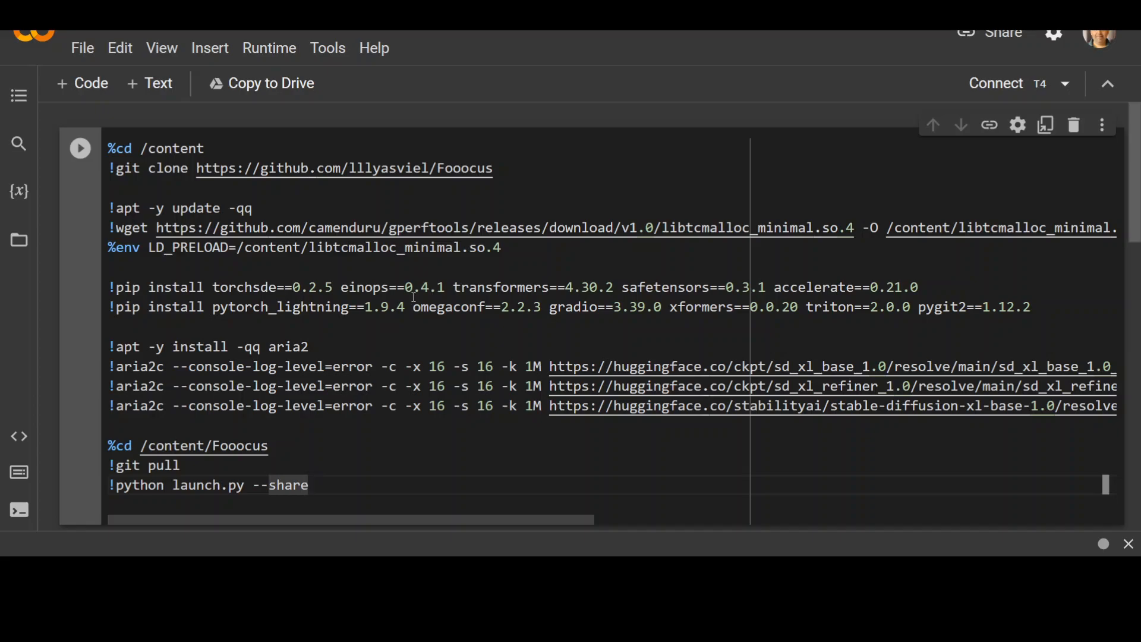
Step: Run the notebook cell that installs and launches Fooocus, approve its execution, and open the Gradio web app
{"action": "left_click", "coordinate": [80, 148]}
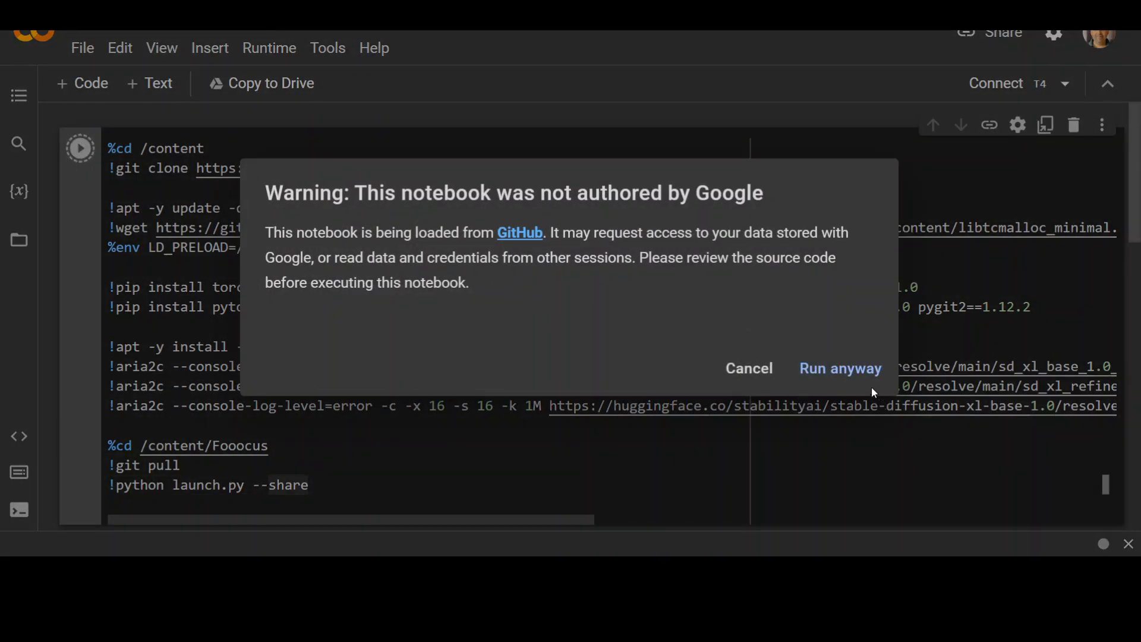
{"action": "left_click", "coordinate": [838, 369]}
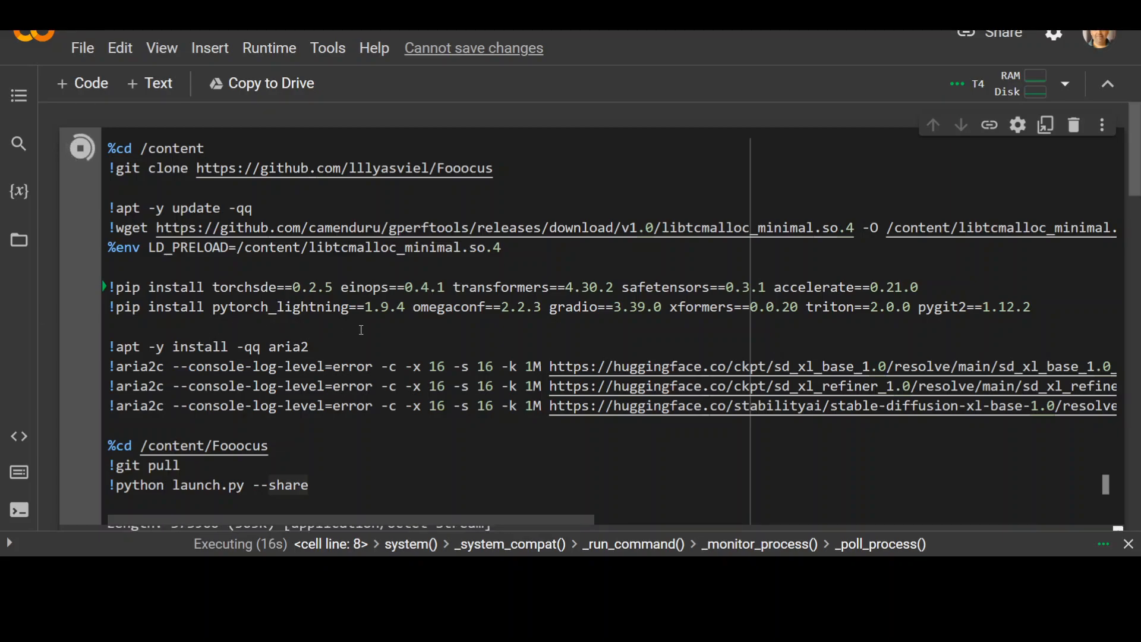
{"action": "scroll", "coordinate": [333, 330], "scroll_direction": "down", "scroll_amount": 2}
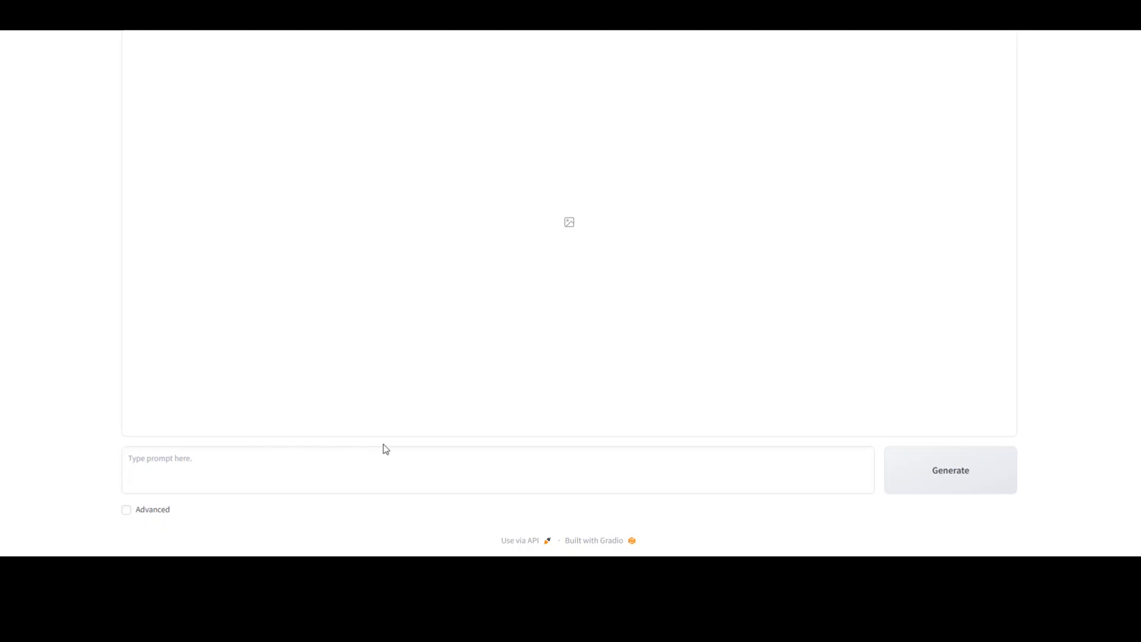
Step: Generate an image from the prompt "a white sandy beach during daytime" and return to the Colab notebook's output log
{"action": "type", "text": "a white sandy beach during daytime"}
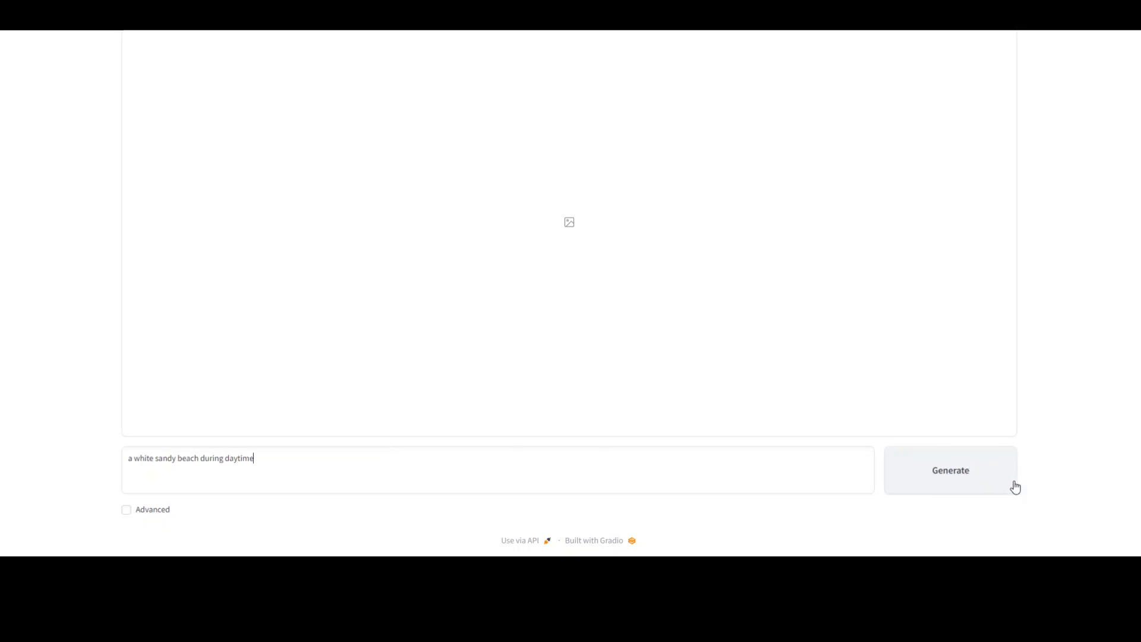
{"action": "left_click", "coordinate": [936, 477]}
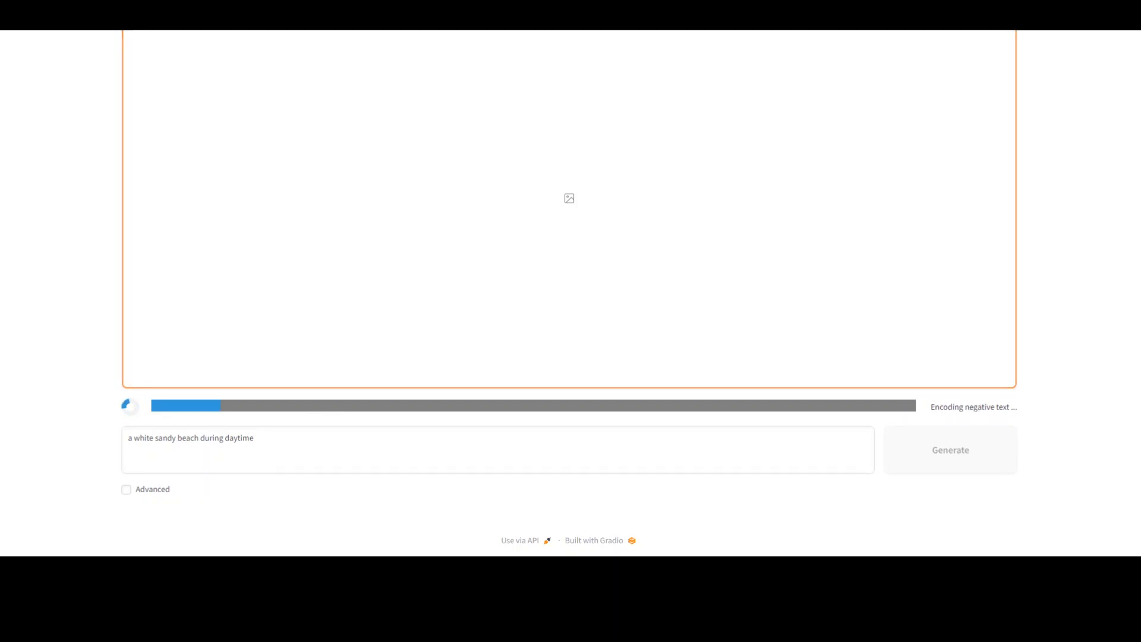
{"action": "key", "text": "ctrl+shift+Tab"}
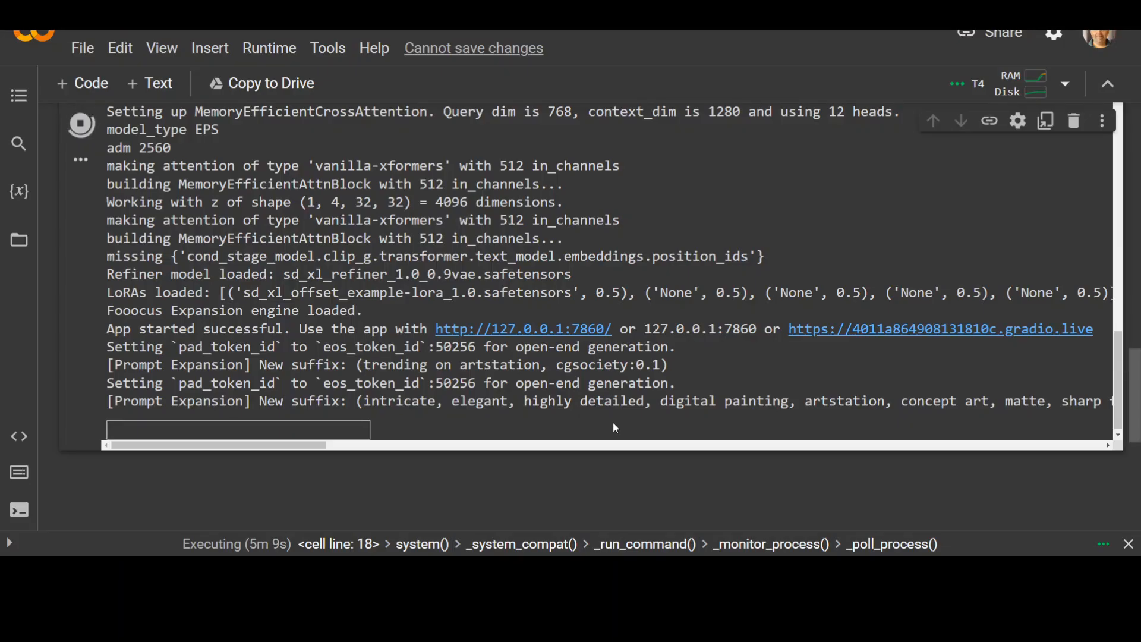
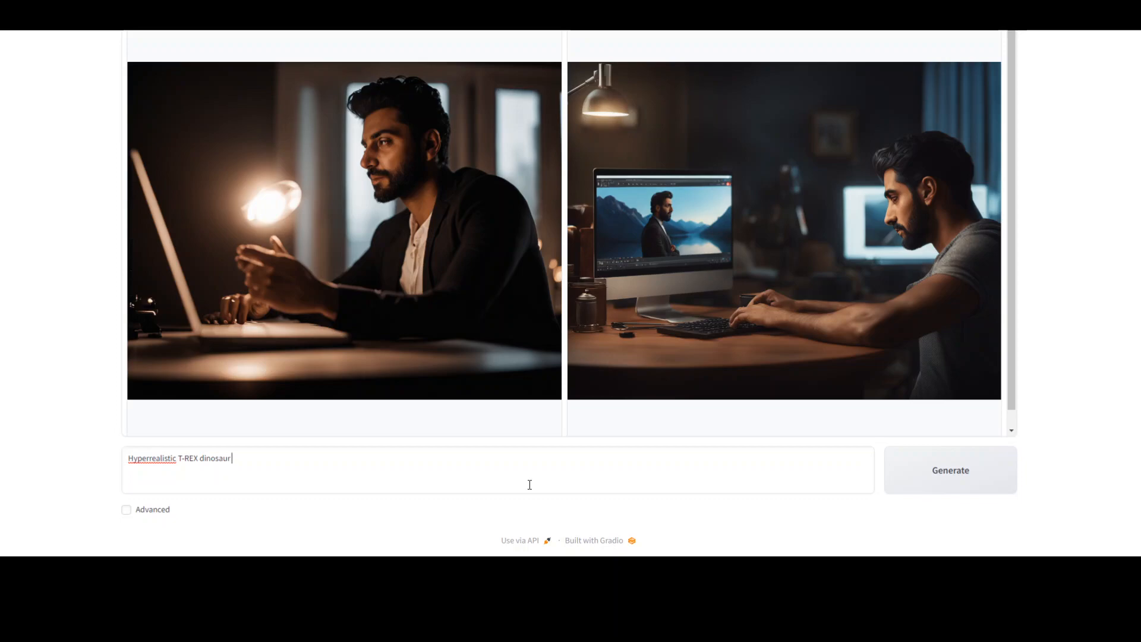
Step: Generate images from the prompt "Hyperrealistic T-REX dinosaur in 3D walking in a savanah"
{"action": "type", "text": "in D"}
{"action": "type", "text": " 3D"}
{"action": "type", "text": " walking in a savan"}
{"action": "type", "text": "ah"}
{"action": "left_click", "coordinate": [957, 479]}
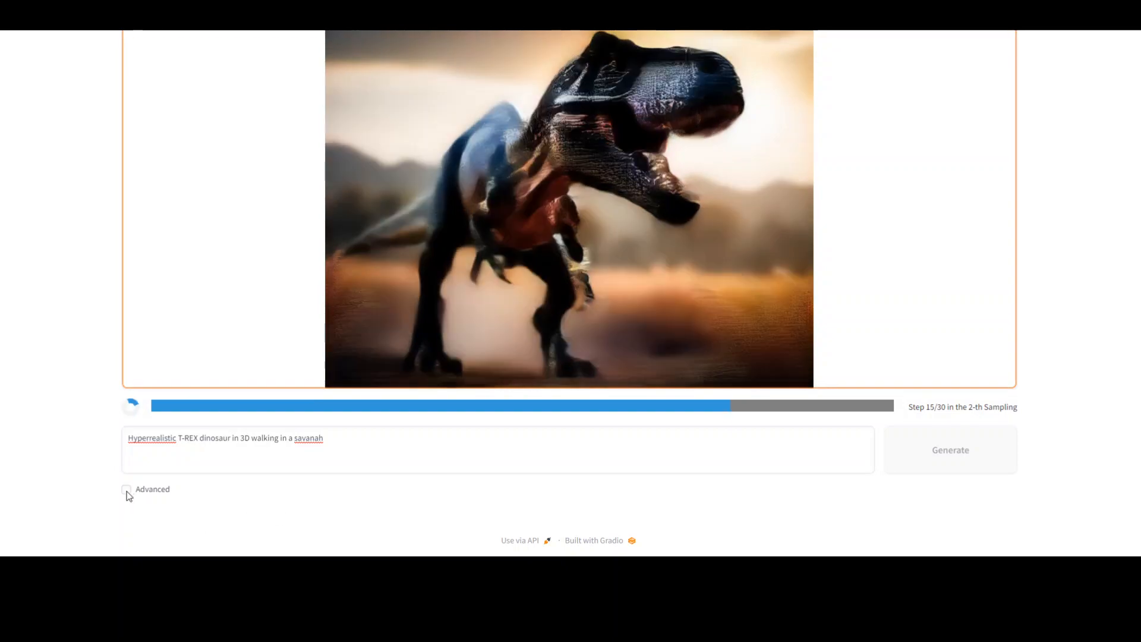
Step: Show the advanced options and look through the available image styles
{"action": "left_click", "coordinate": [127, 491]}
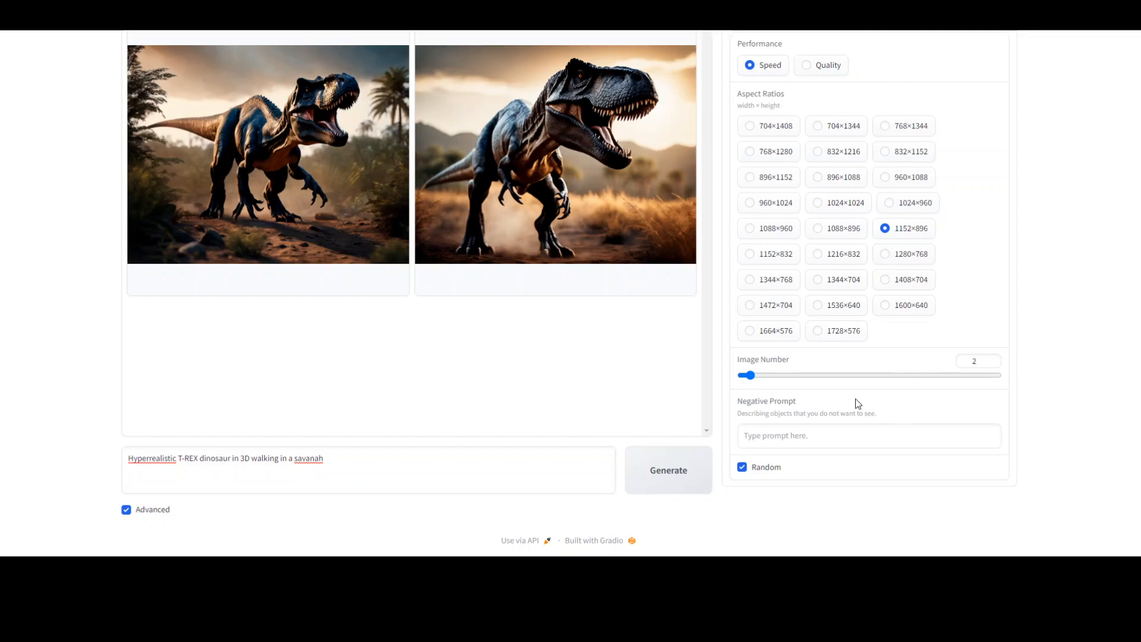
{"action": "left_click", "coordinate": [784, 22]}
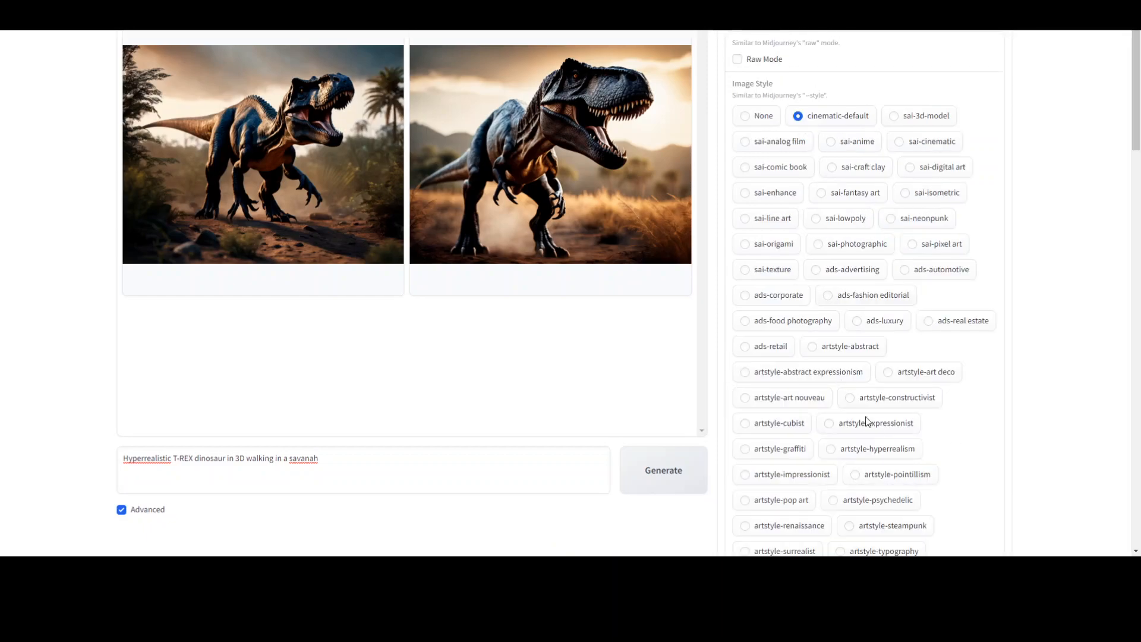
{"action": "scroll", "coordinate": [976, 410], "scroll_direction": "down", "scroll_amount": 10}
{"action": "scroll", "coordinate": [989, 428], "scroll_direction": "up", "scroll_amount": 8}
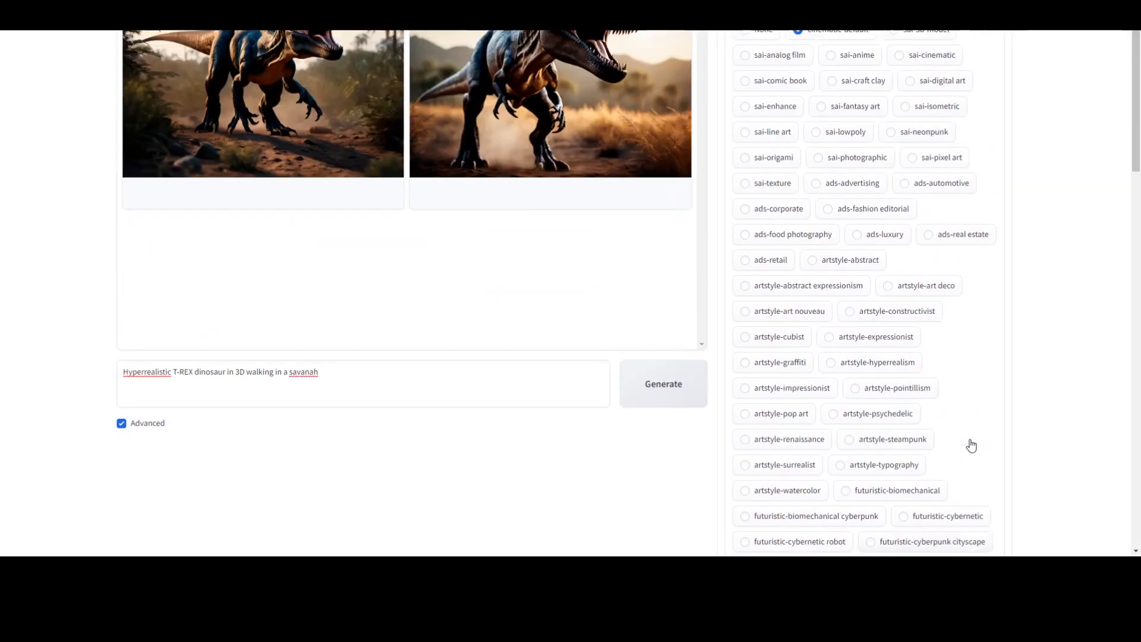
{"action": "scroll", "coordinate": [971, 446], "scroll_direction": "up", "scroll_amount": 2}
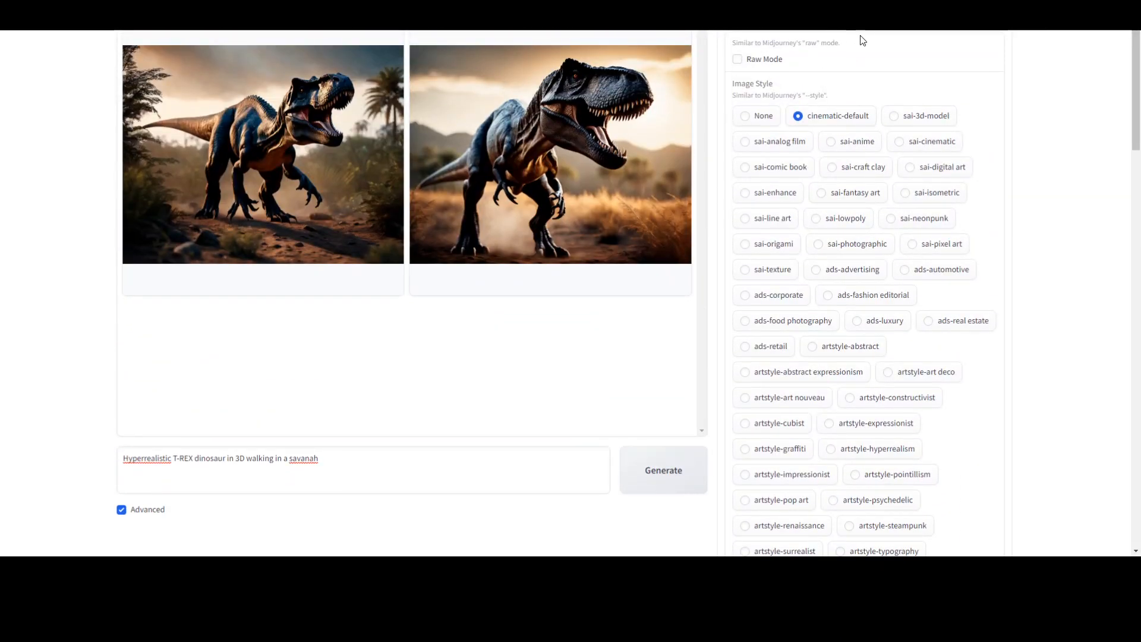
Step: Examine the SDXL base model, refiner and LoRA settings, including the available refiner choices, without changing them
{"action": "left_click", "coordinate": [836, 26]}
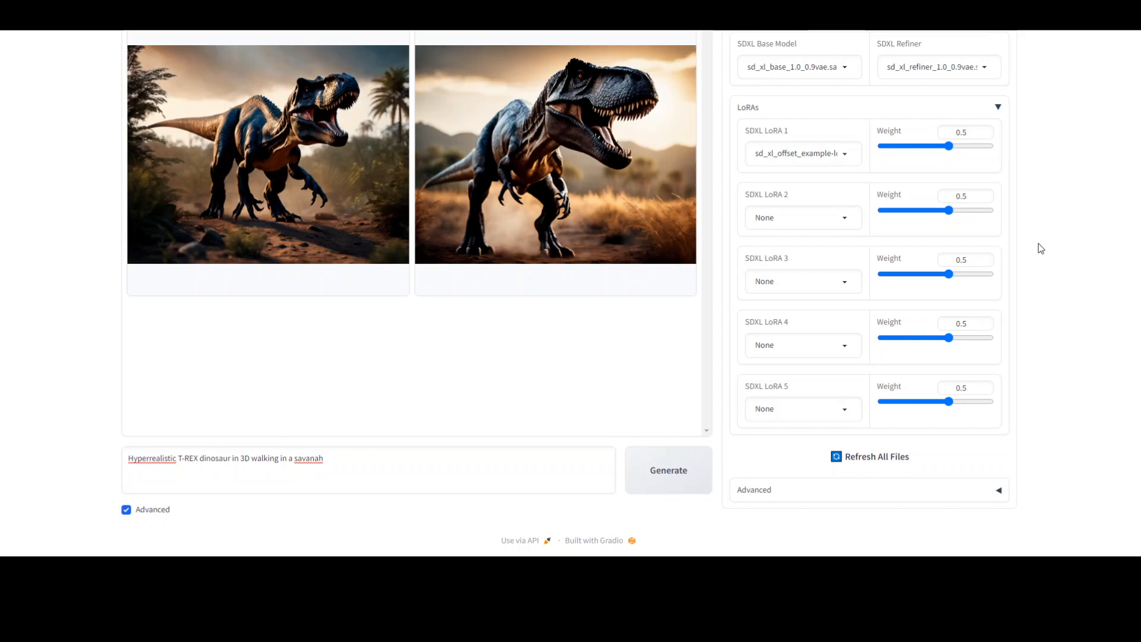
{"action": "left_click", "coordinate": [985, 67]}
{"action": "left_click", "coordinate": [1061, 77]}
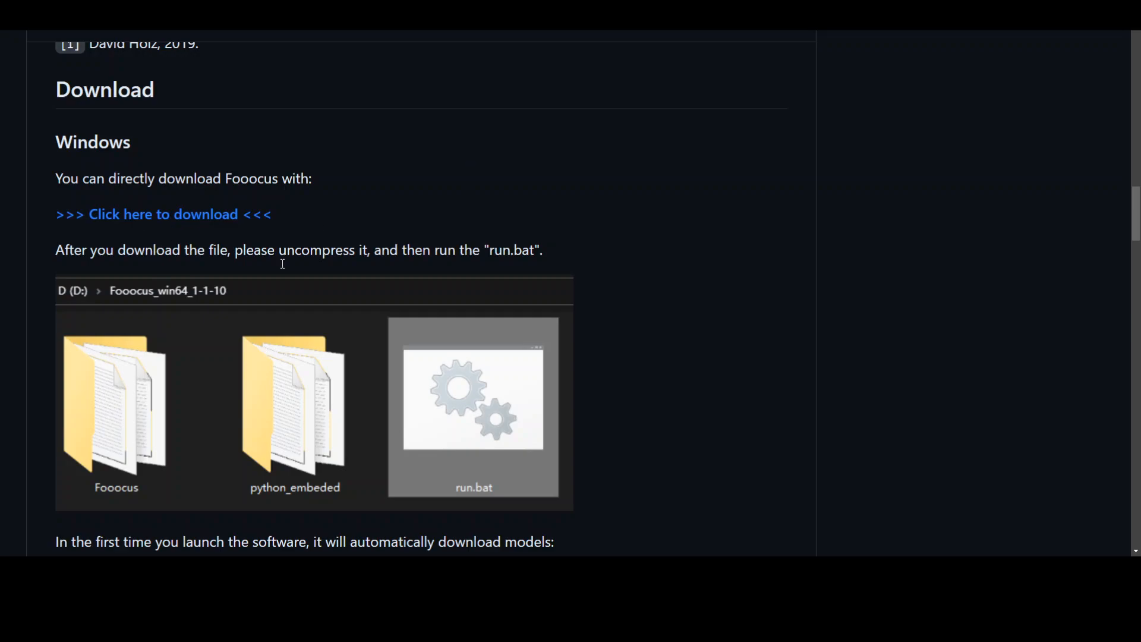
Step: Examine the Fooocus GitHub README's Windows installation instructions, covering the download link, run.bat and the automatically downloaded model files
{"action": "scroll", "coordinate": [398, 296], "scroll_direction": "down", "scroll_amount": 5}
{"action": "scroll", "coordinate": [399, 296], "scroll_direction": "down", "scroll_amount": 2}
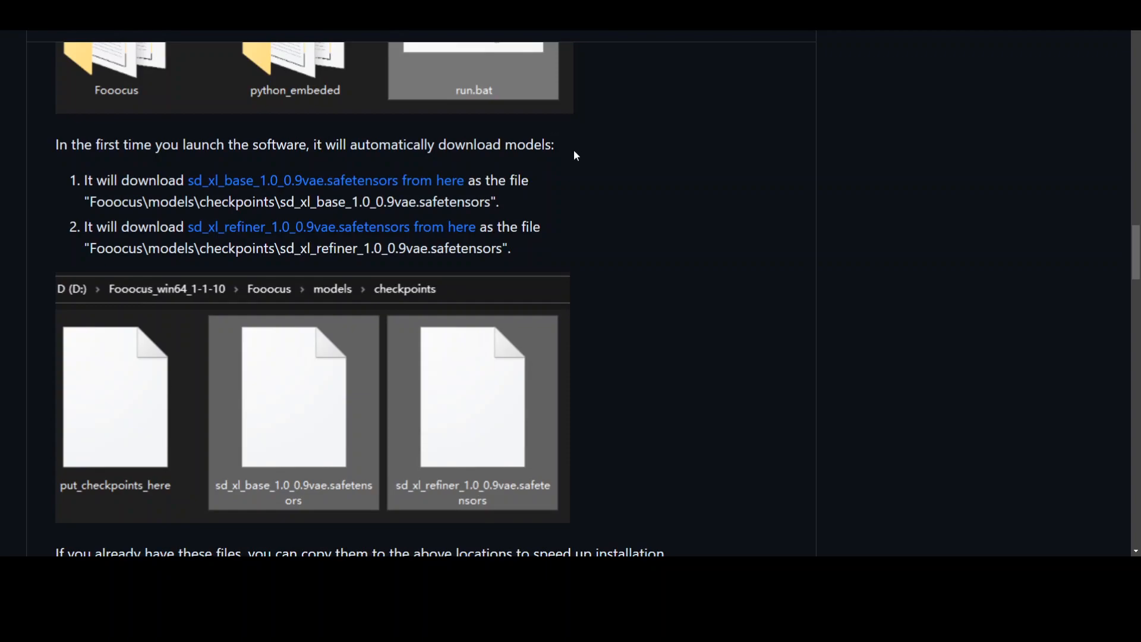
{"action": "scroll", "coordinate": [599, 262], "scroll_direction": "down", "scroll_amount": 4}
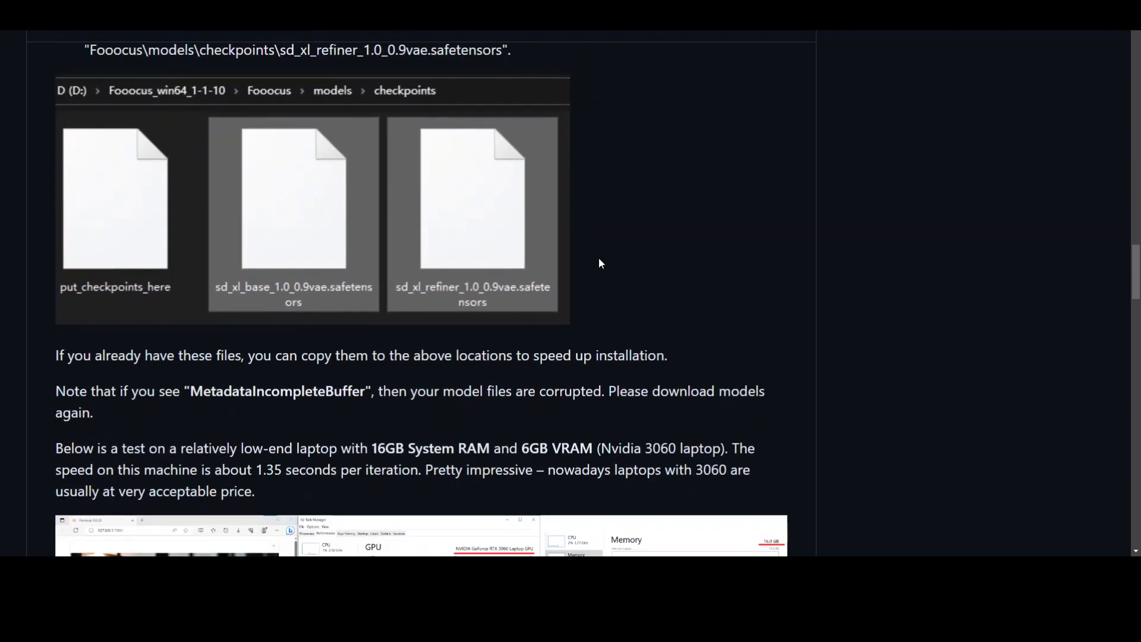
{"action": "scroll", "coordinate": [599, 263], "scroll_direction": "up", "scroll_amount": 10}
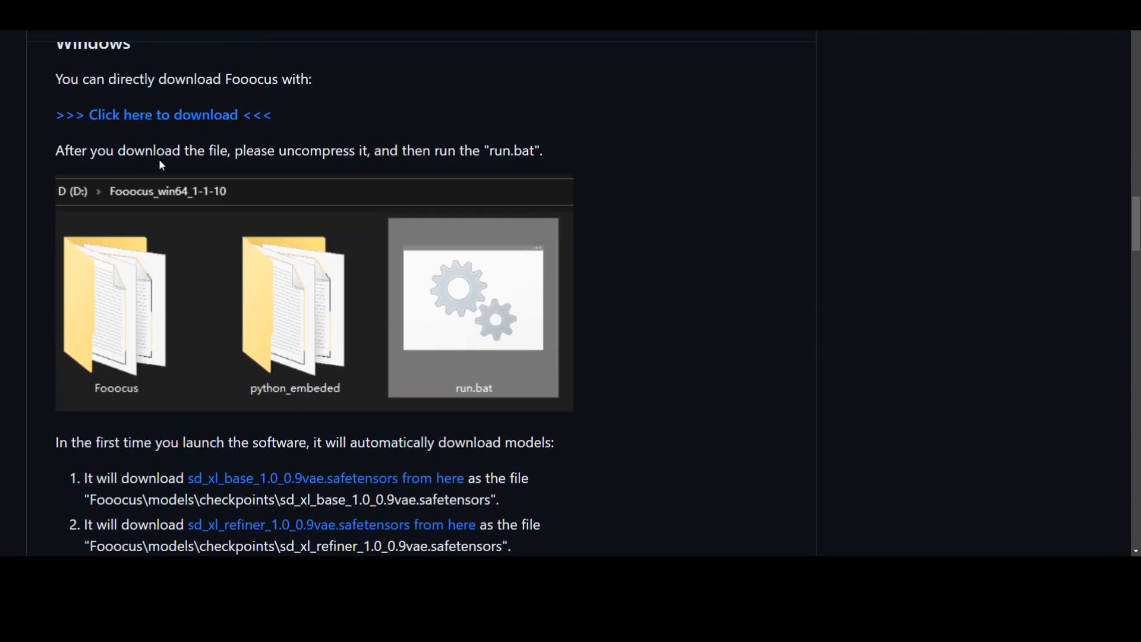
{"action": "left_click_drag", "start_coordinate": [490, 151], "coordinate": [535, 150]}
{"action": "left_click", "coordinate": [501, 150]}
{"action": "scroll", "coordinate": [658, 255], "scroll_direction": "down", "scroll_amount": 3}
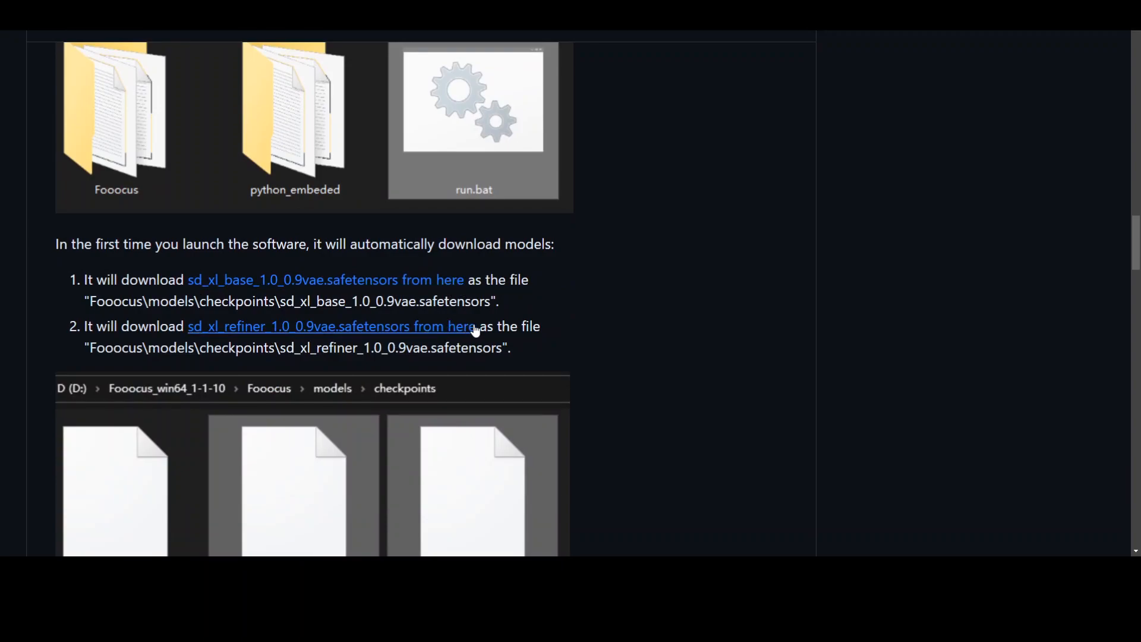
{"action": "scroll", "coordinate": [523, 345], "scroll_direction": "down", "scroll_amount": 2}
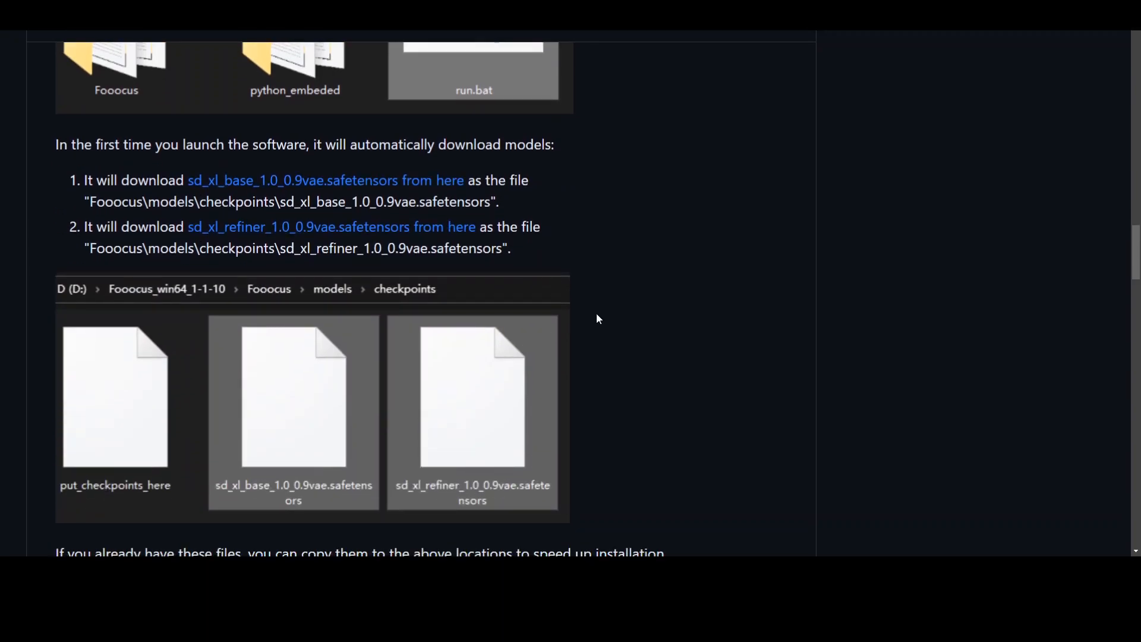
Step: Examine the README's low-end laptop test and its minimal GPU and system memory requirements, highlighting the requirement sentence while reading
{"action": "scroll", "coordinate": [599, 297], "scroll_direction": "down", "scroll_amount": 3}
{"action": "scroll", "coordinate": [596, 298], "scroll_direction": "down", "scroll_amount": 2}
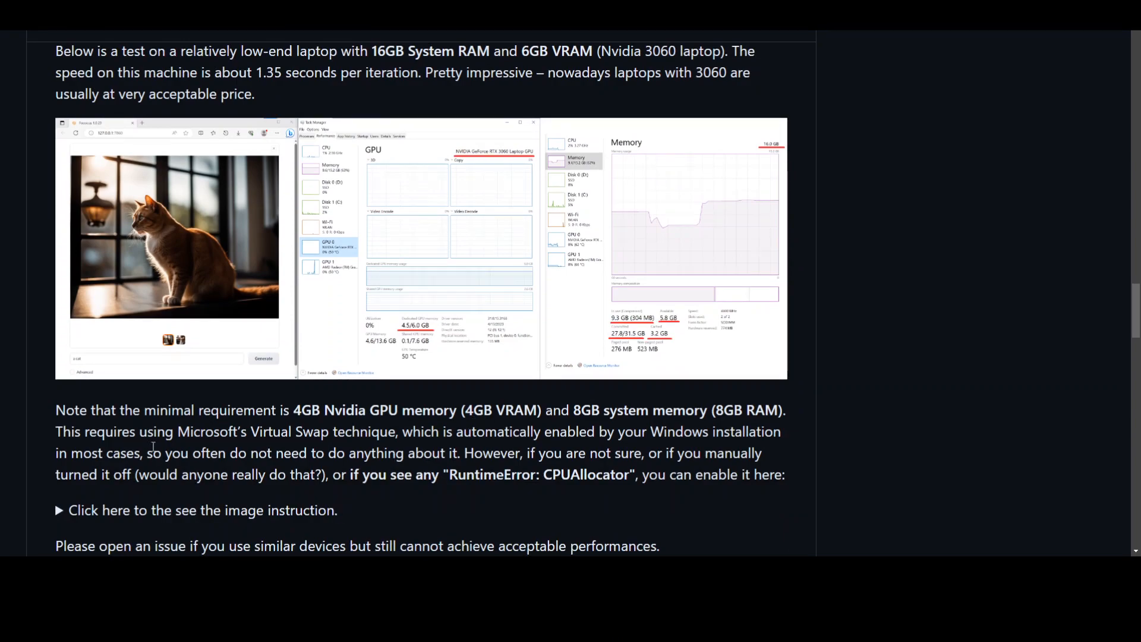
{"action": "left_click_drag", "start_coordinate": [145, 410], "coordinate": [787, 408]}
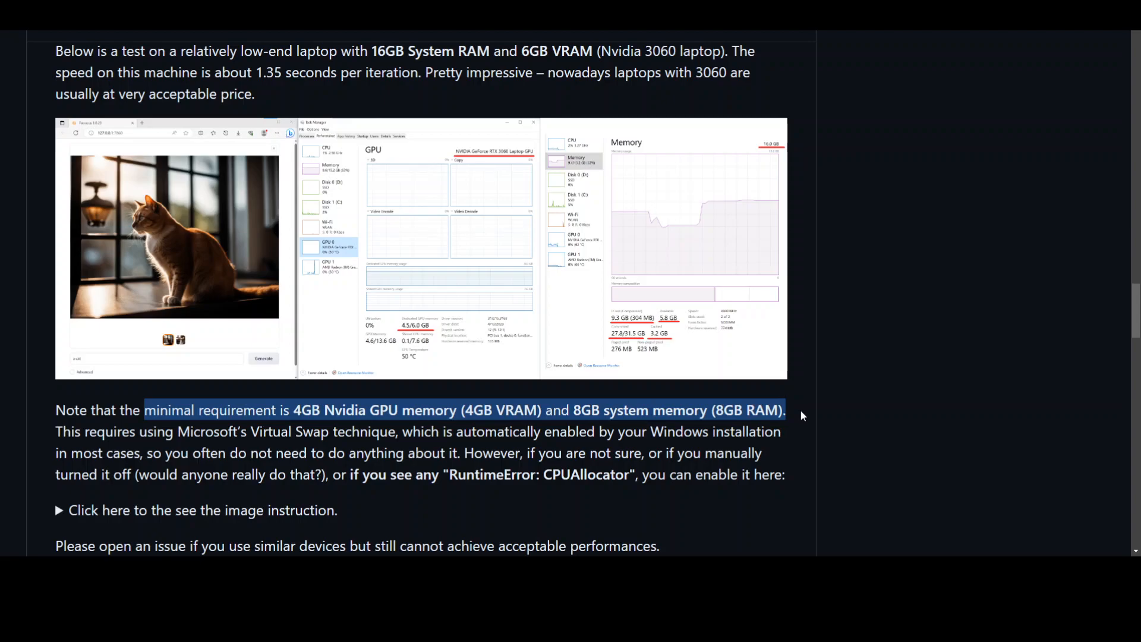
{"action": "left_click", "coordinate": [517, 446]}
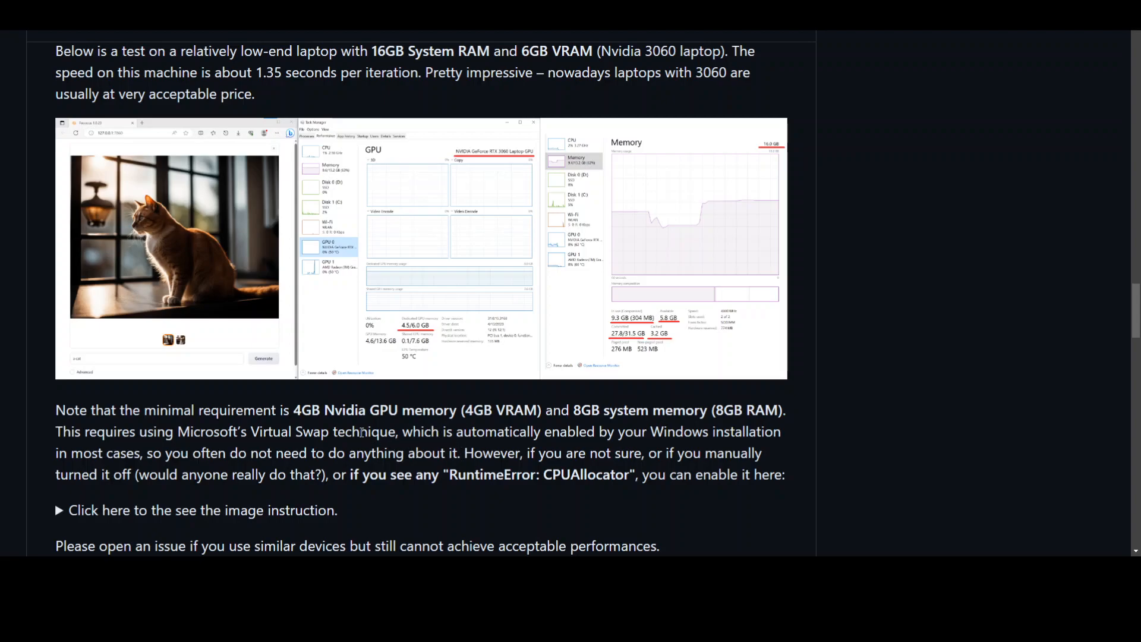
{"action": "scroll", "coordinate": [512, 428], "scroll_direction": "up", "scroll_amount": 10}
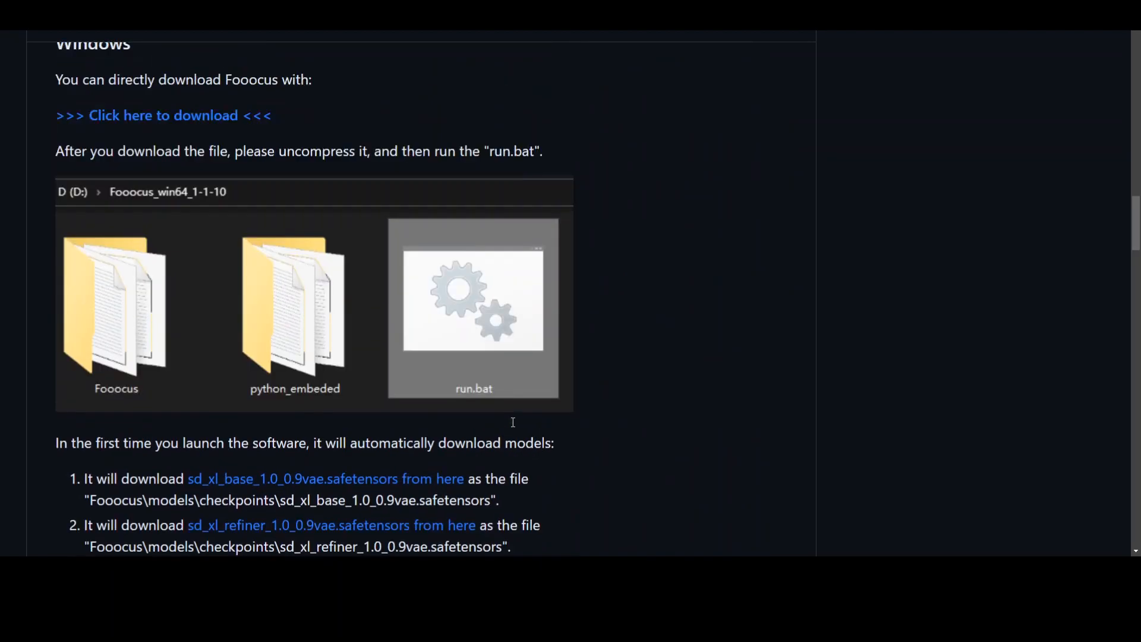
{"action": "scroll", "coordinate": [512, 422], "scroll_direction": "up", "scroll_amount": 10}
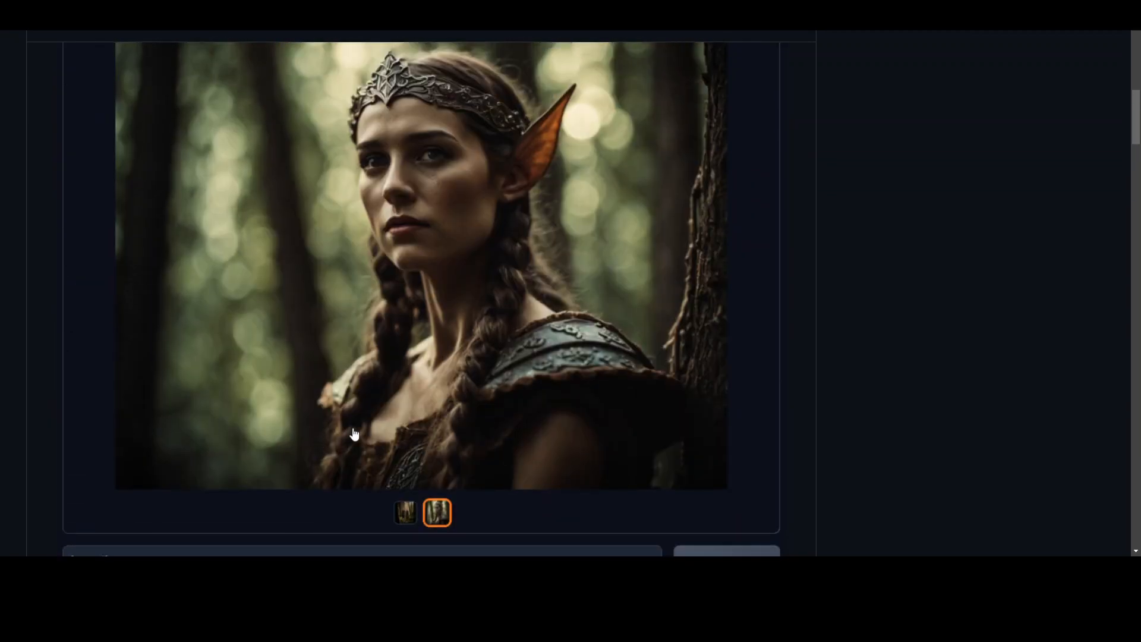